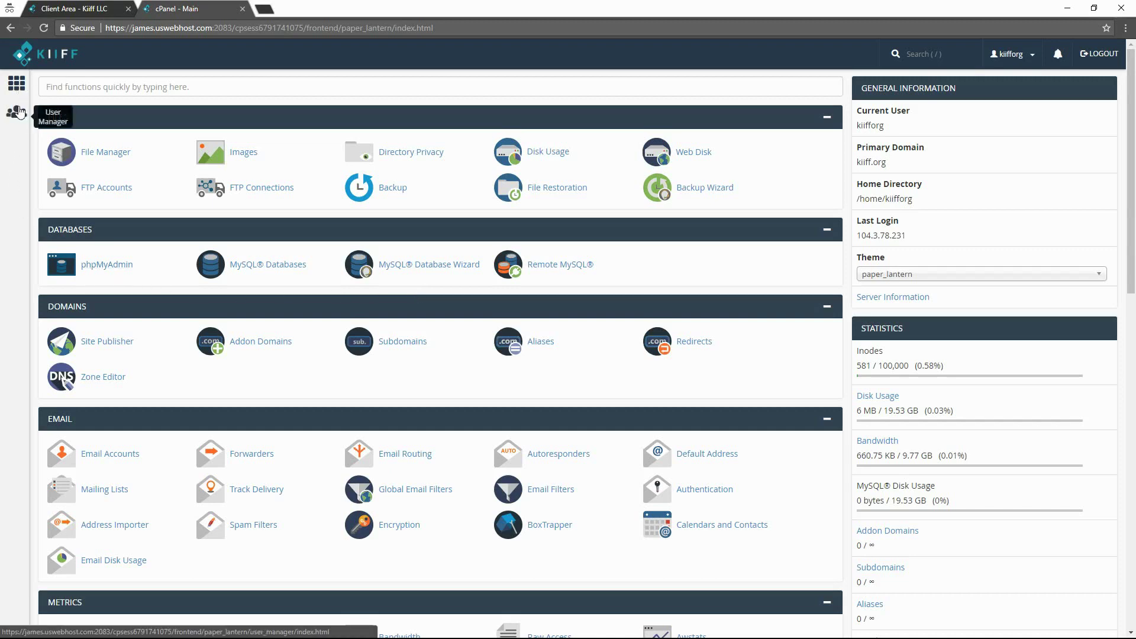
{"action": "left_click", "coordinate": [18, 112]}
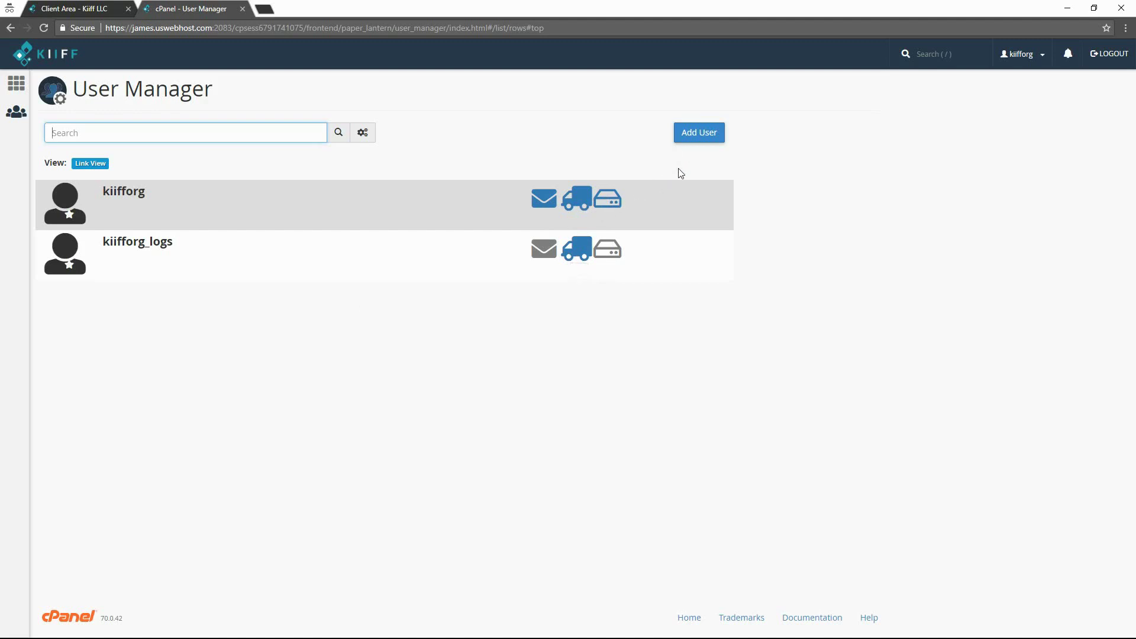
Step: Start a new user and enter its full name and username on the kiff.org domain
{"action": "left_click", "coordinate": [702, 141]}
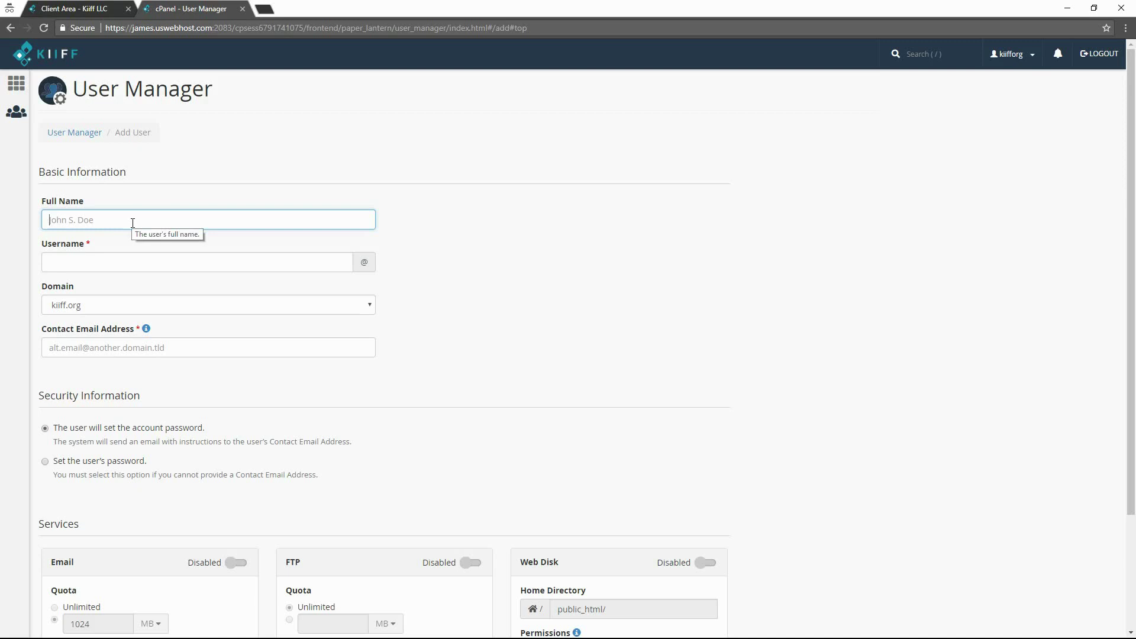
{"action": "type", "text": "Joe"}
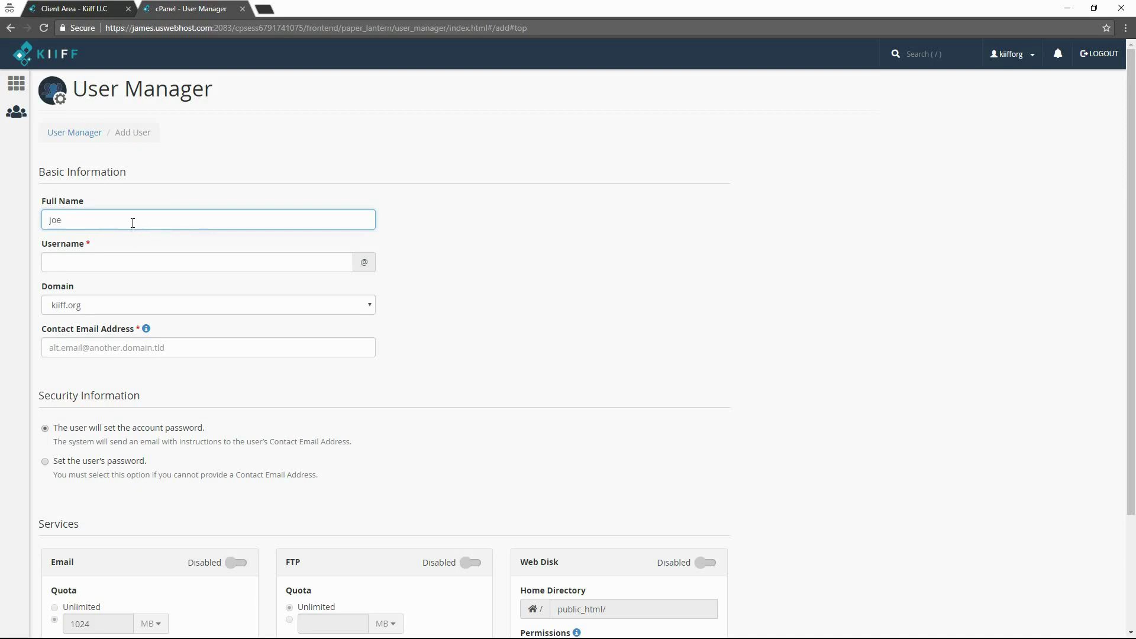
{"action": "key", "text": "Tab"}
{"action": "type", "text": "joe"}
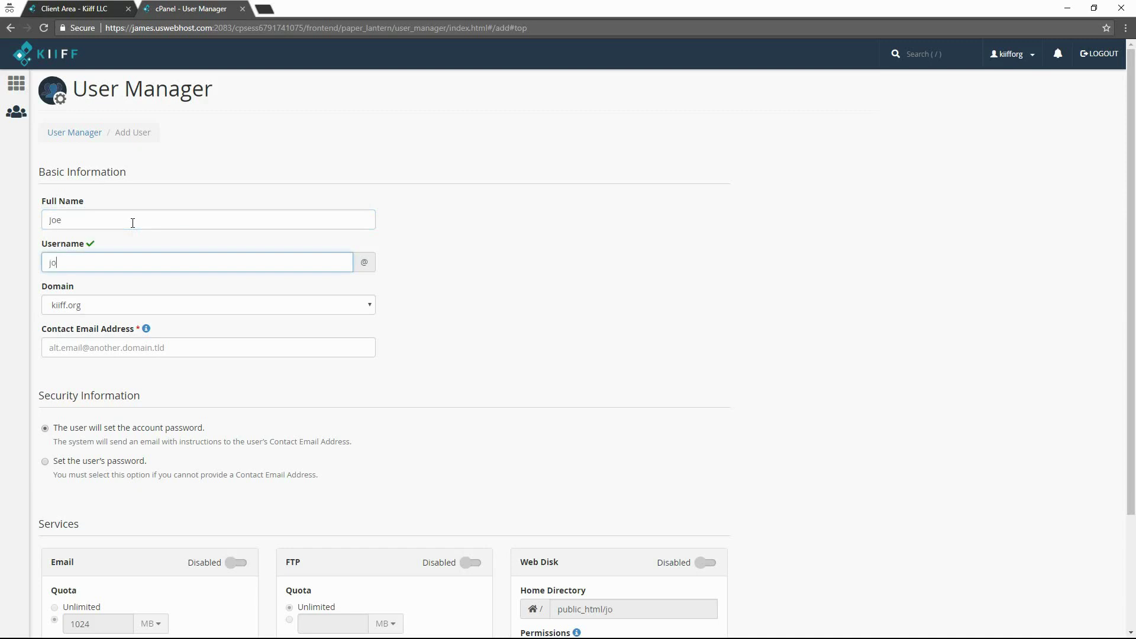
{"action": "key", "text": "Tab"}
{"action": "key", "text": "Tab"}
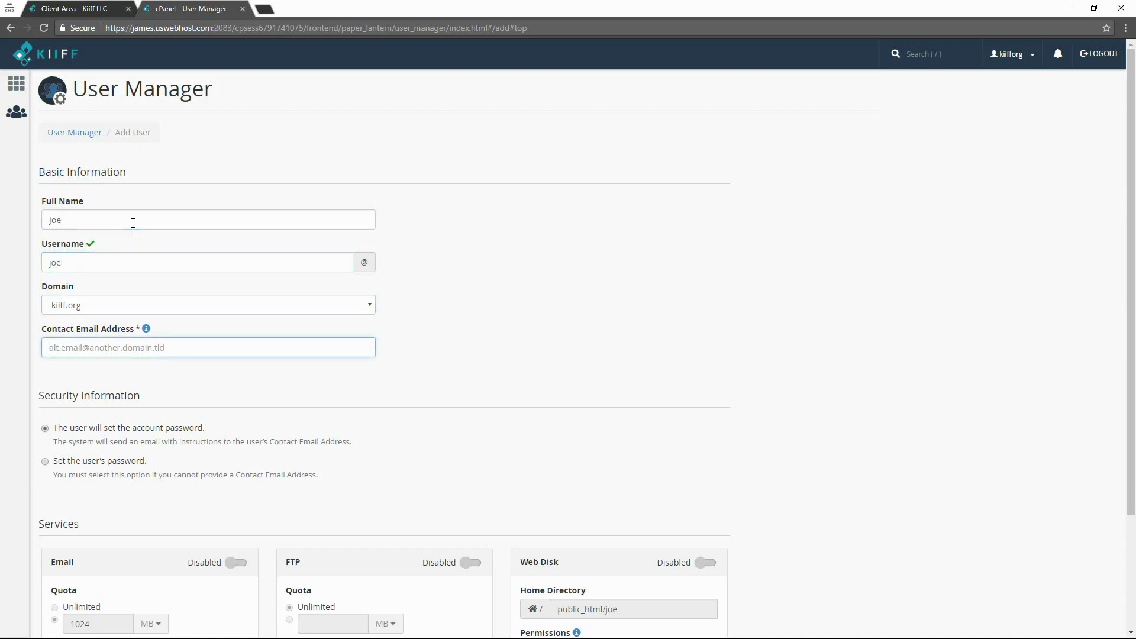
{"action": "scroll", "coordinate": [127, 388], "scroll_direction": "down", "scroll_amount": 2}
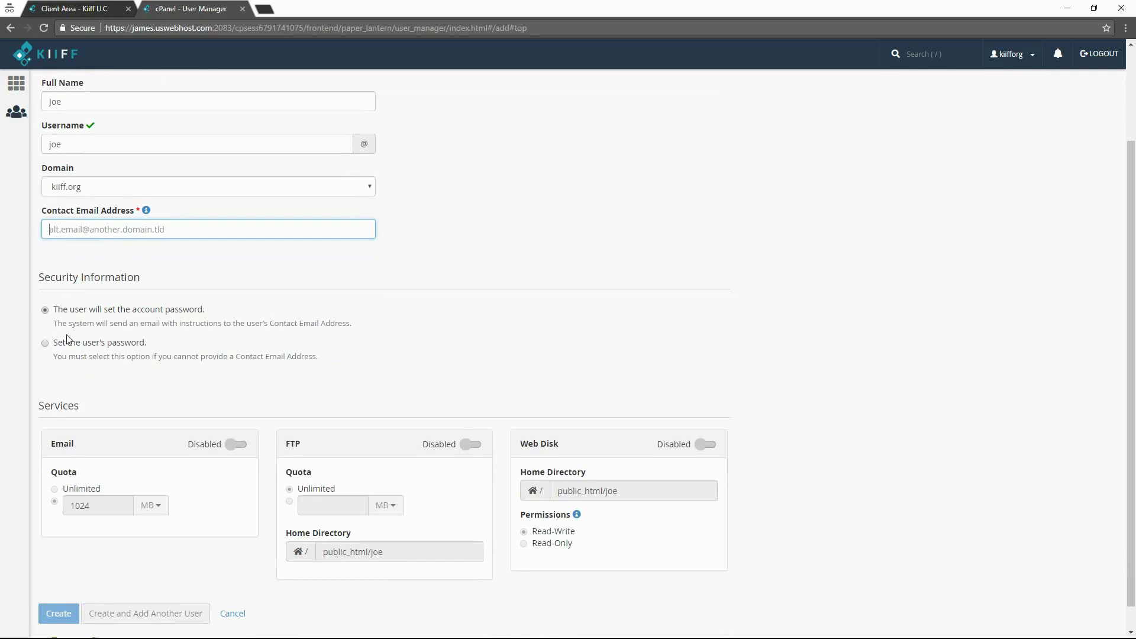
Step: Choose to set the password directly, generate a strength-100 password and paste it into Confirm Password
{"action": "left_click", "coordinate": [45, 343]}
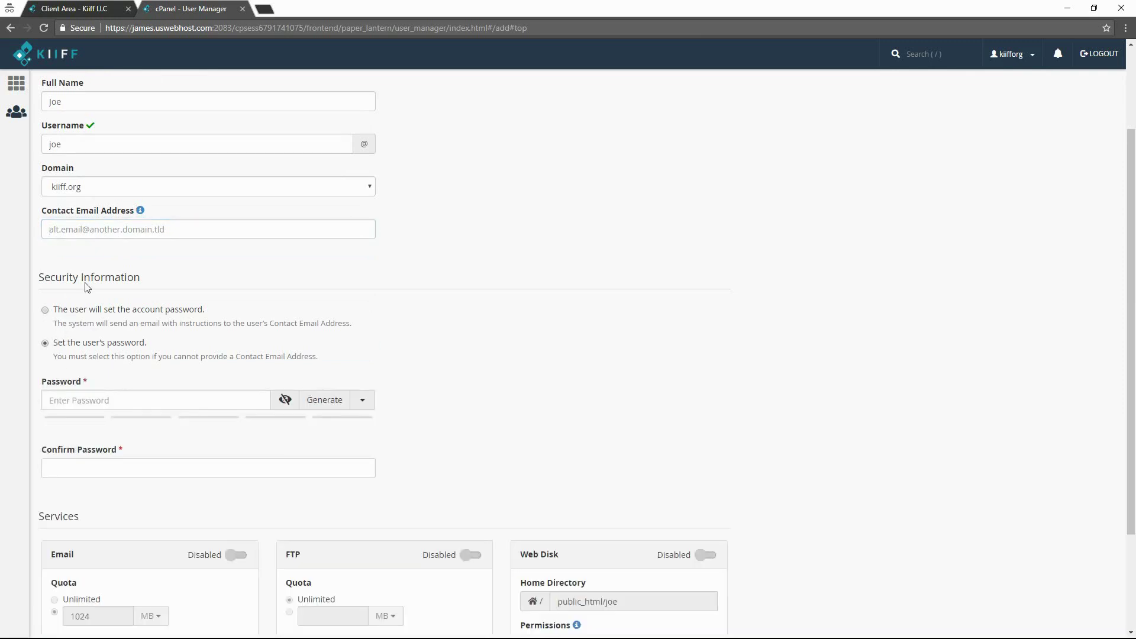
{"action": "left_click", "coordinate": [111, 232]}
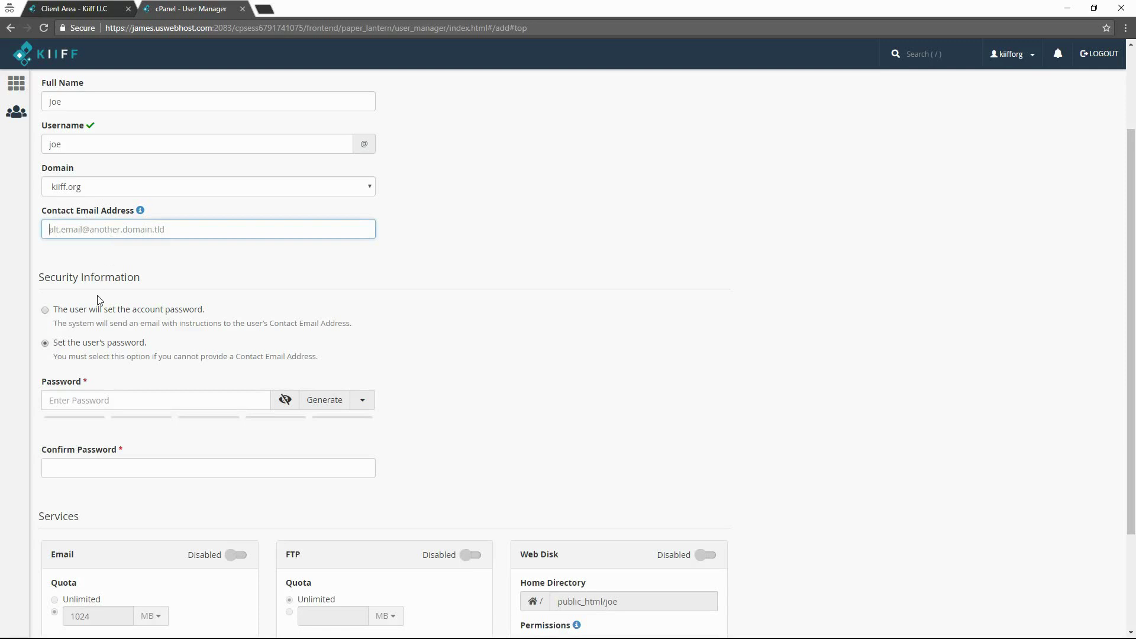
{"action": "left_click", "coordinate": [45, 309]}
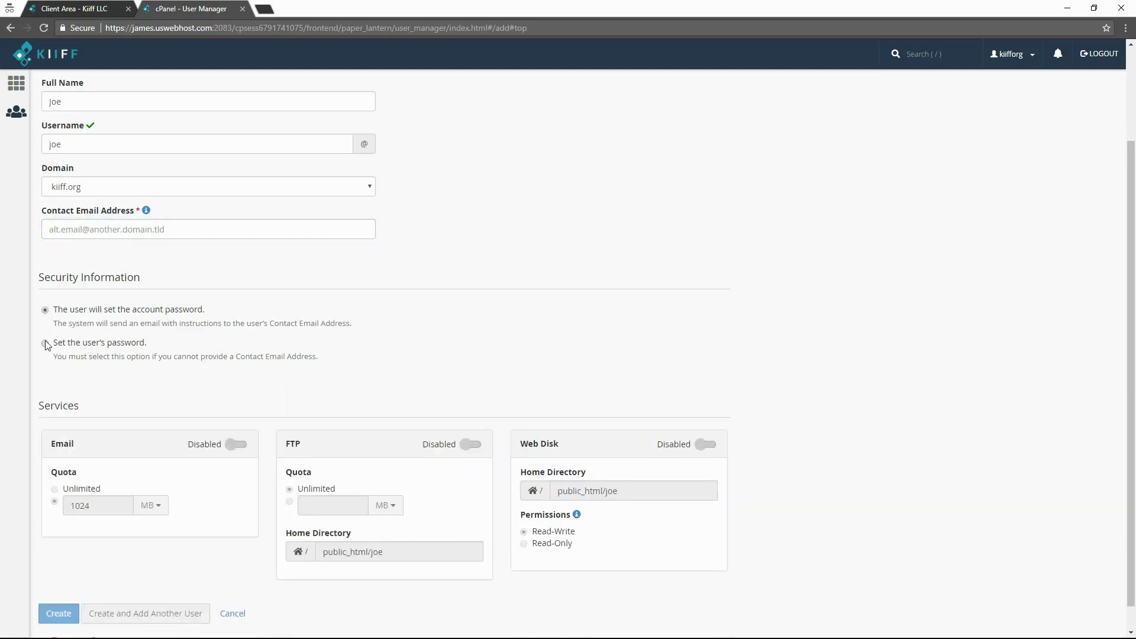
{"action": "left_click", "coordinate": [46, 343]}
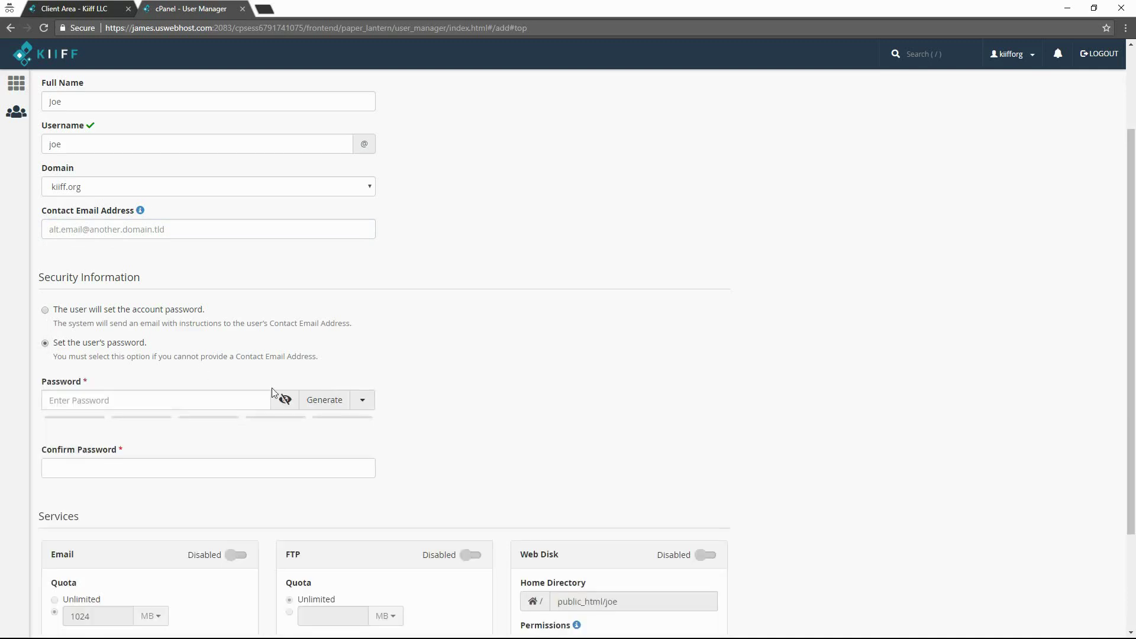
{"action": "left_click", "coordinate": [314, 404]}
{"action": "triple_click", "coordinate": [176, 401]}
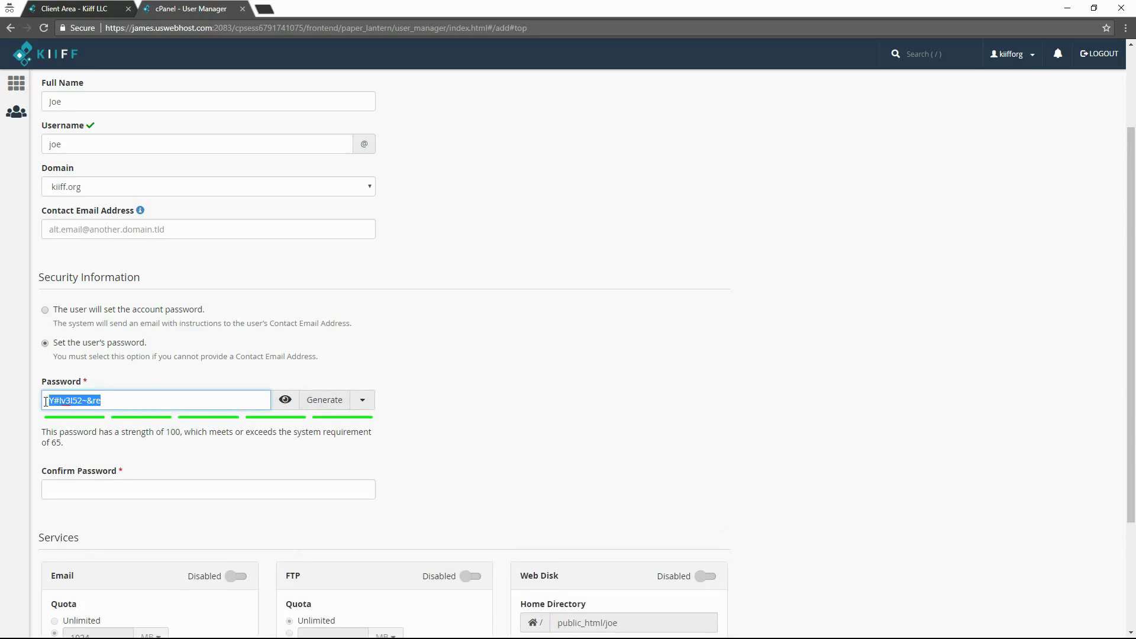
{"action": "double_click", "coordinate": [70, 478]}
{"action": "left_click", "coordinate": [68, 488]}
{"action": "key", "text": "ctrl+v"}
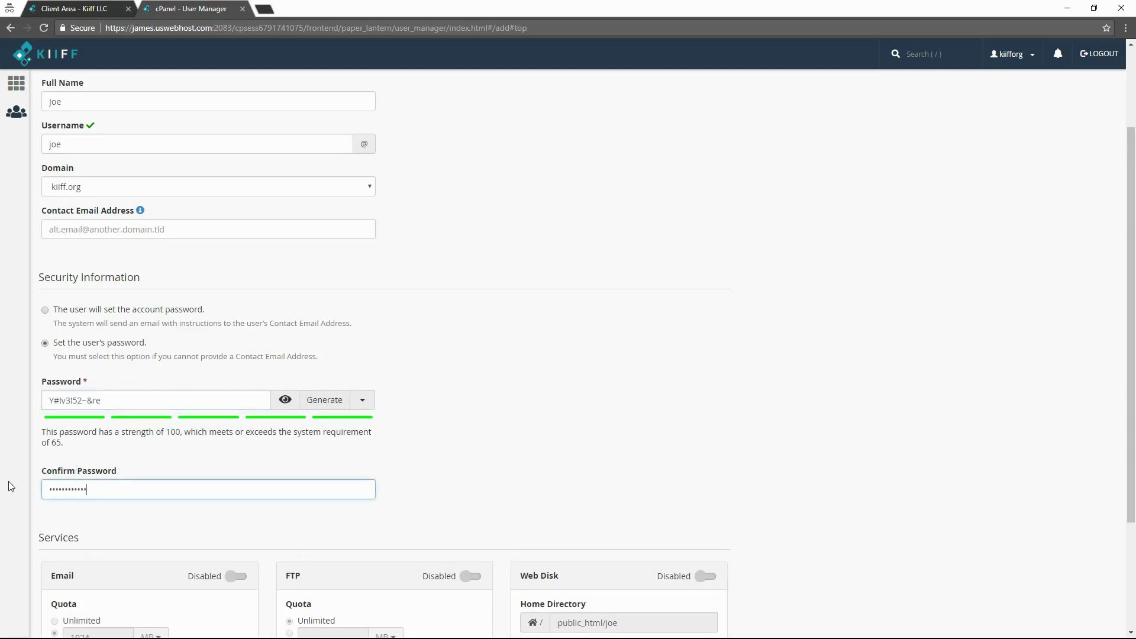
{"action": "scroll", "coordinate": [25, 478], "scroll_direction": "down", "scroll_amount": 3}
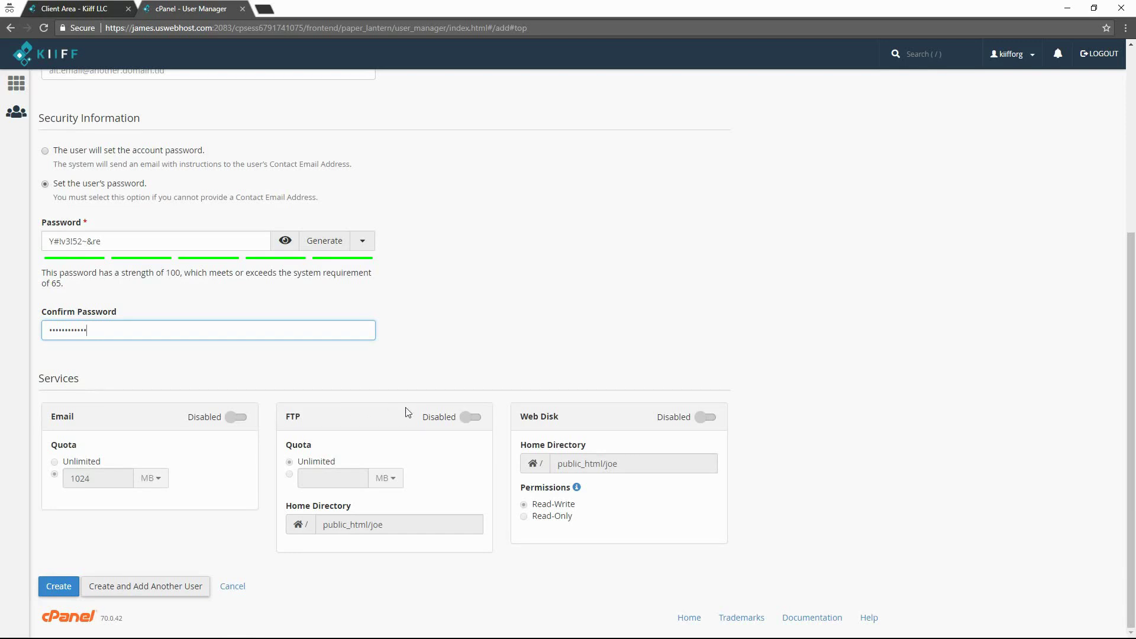
Step: Enable the Email service with its 1024 MB quota and the FTP service for the user
{"action": "left_click", "coordinate": [237, 417]}
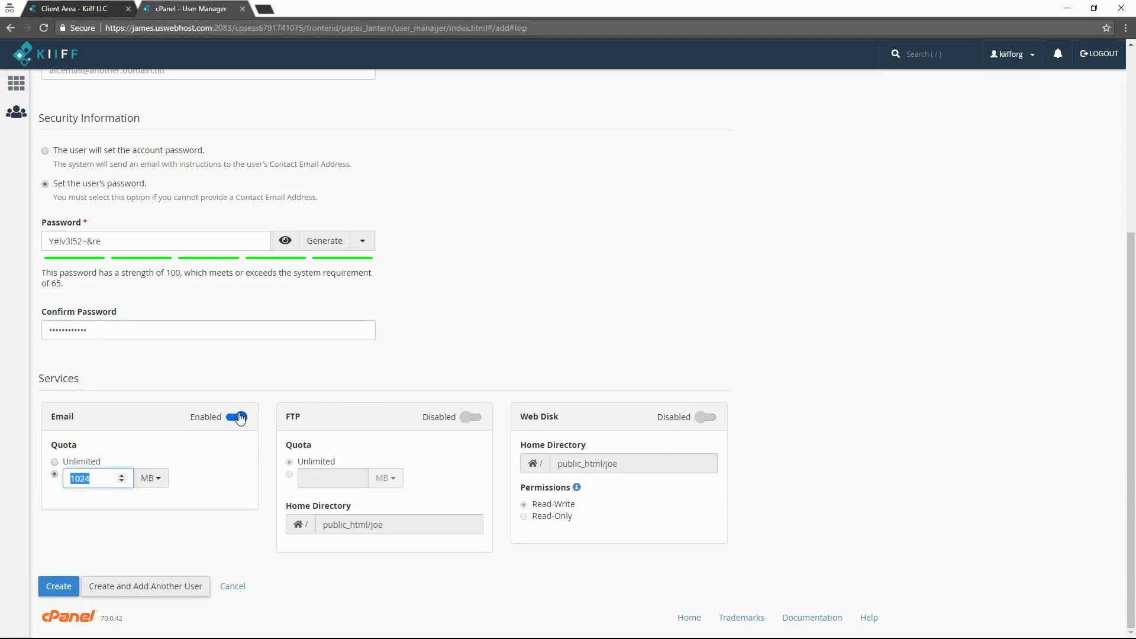
{"action": "left_click", "coordinate": [471, 418]}
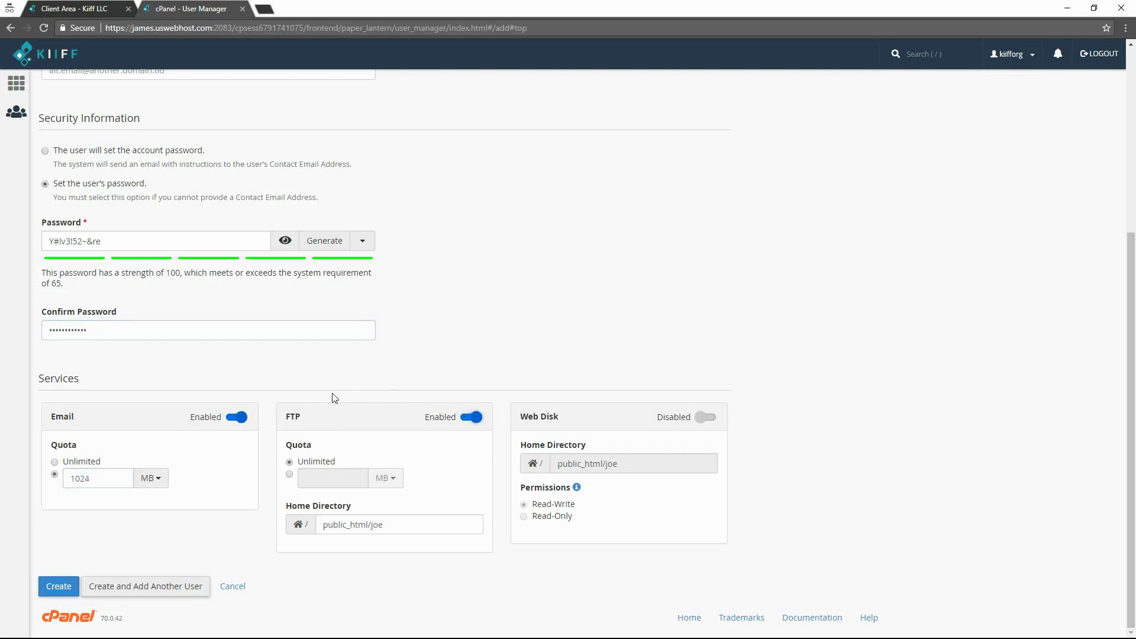
{"action": "scroll", "coordinate": [78, 496], "scroll_direction": "up", "scroll_amount": 1}
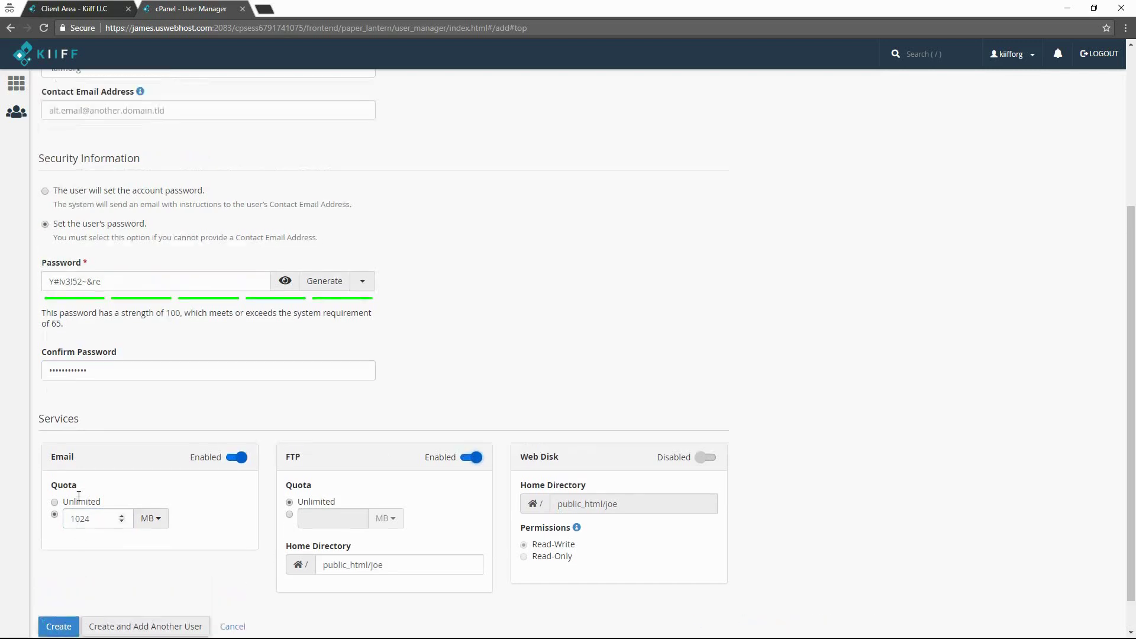
{"action": "scroll", "coordinate": [89, 485], "scroll_direction": "up", "scroll_amount": 4}
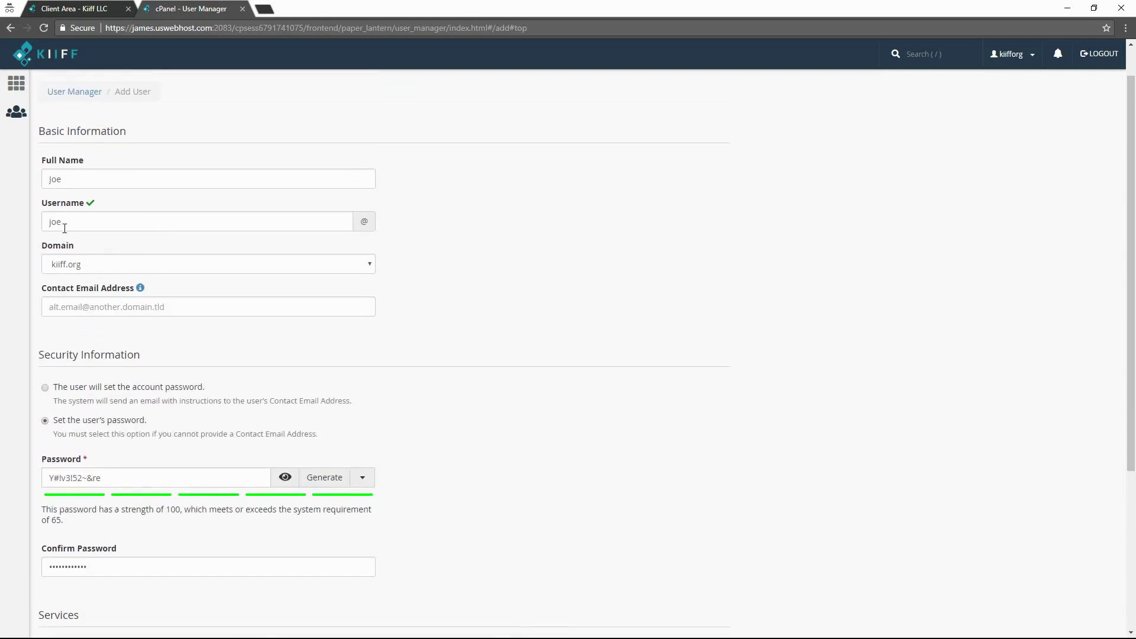
{"action": "scroll", "coordinate": [136, 355], "scroll_direction": "down", "scroll_amount": 2}
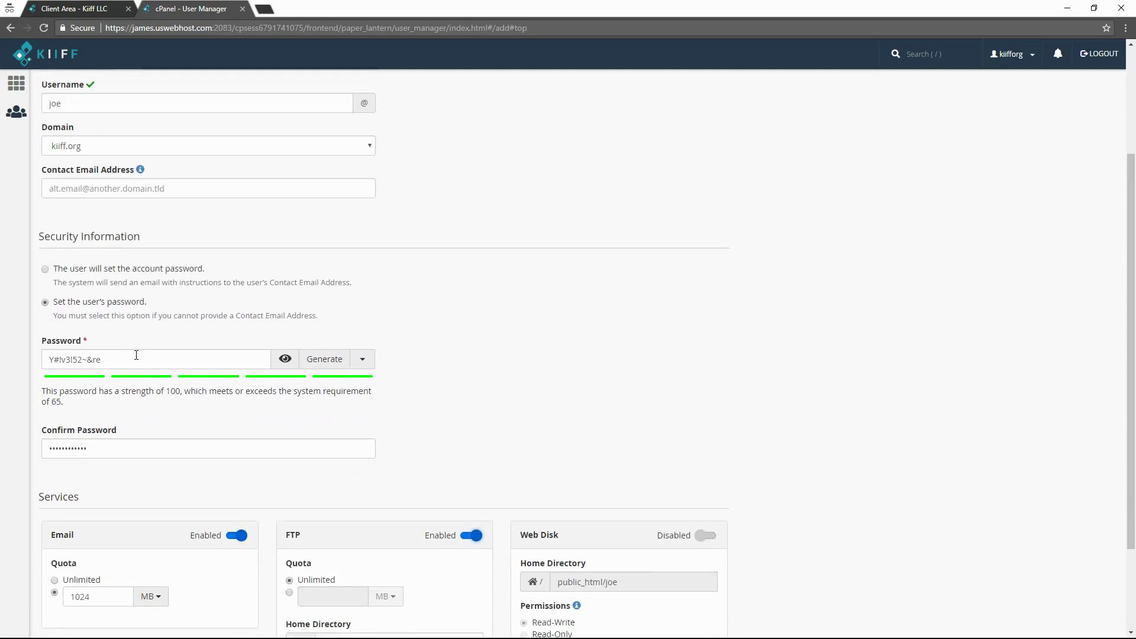
{"action": "scroll", "coordinate": [131, 396], "scroll_direction": "down", "scroll_amount": 2}
{"action": "scroll", "coordinate": [103, 384], "scroll_direction": "up", "scroll_amount": 1}
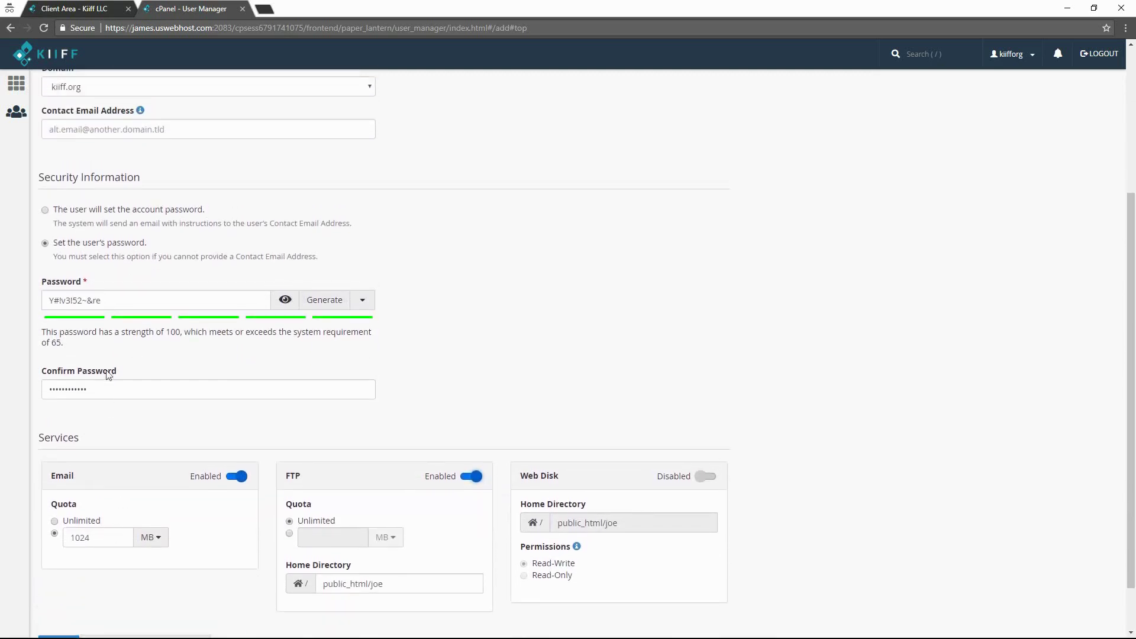
{"action": "left_click_drag", "start_coordinate": [113, 300], "coordinate": [44, 301]}
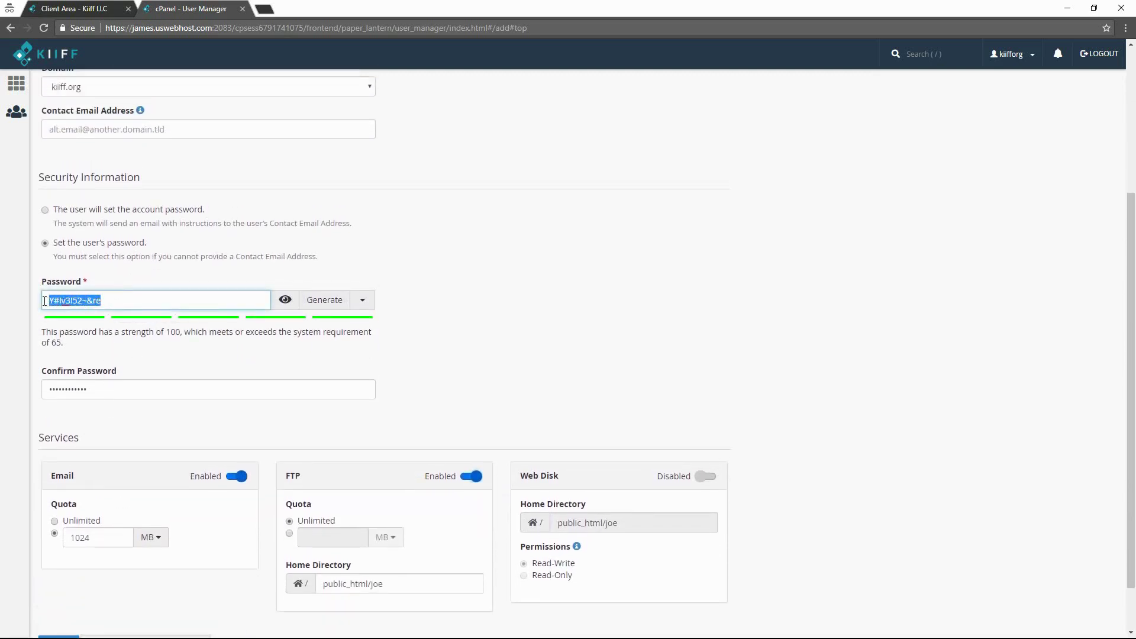
{"action": "left_click", "coordinate": [103, 300]}
{"action": "scroll", "coordinate": [205, 541], "scroll_direction": "down", "scroll_amount": 1}
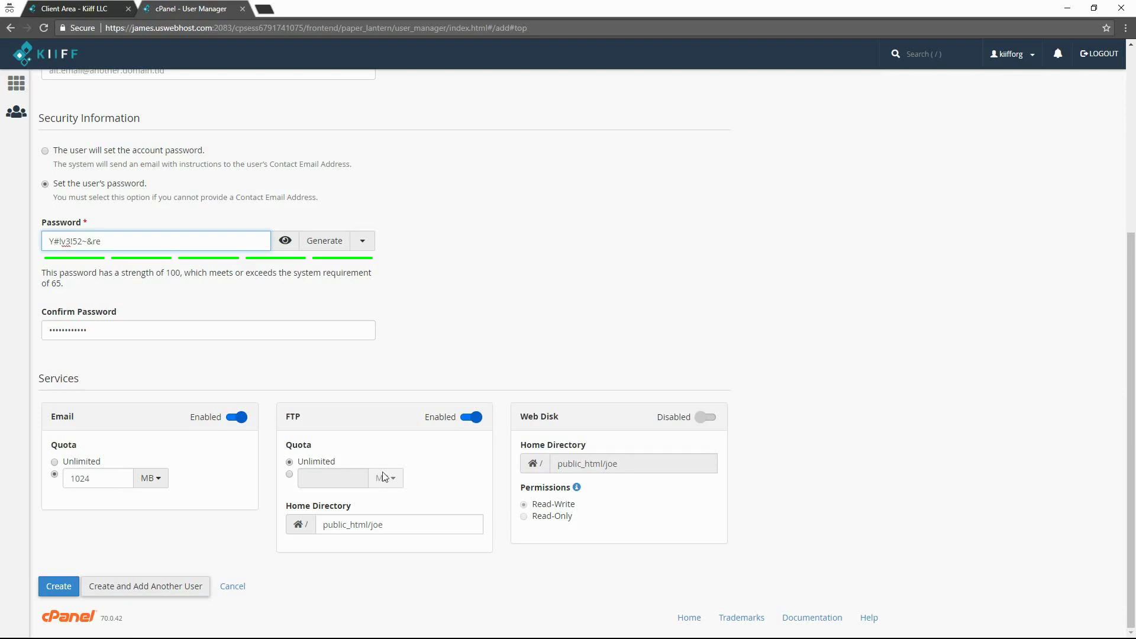
Step: Trim the FTP home directory so it reads public_html/
{"action": "left_click", "coordinate": [394, 525]}
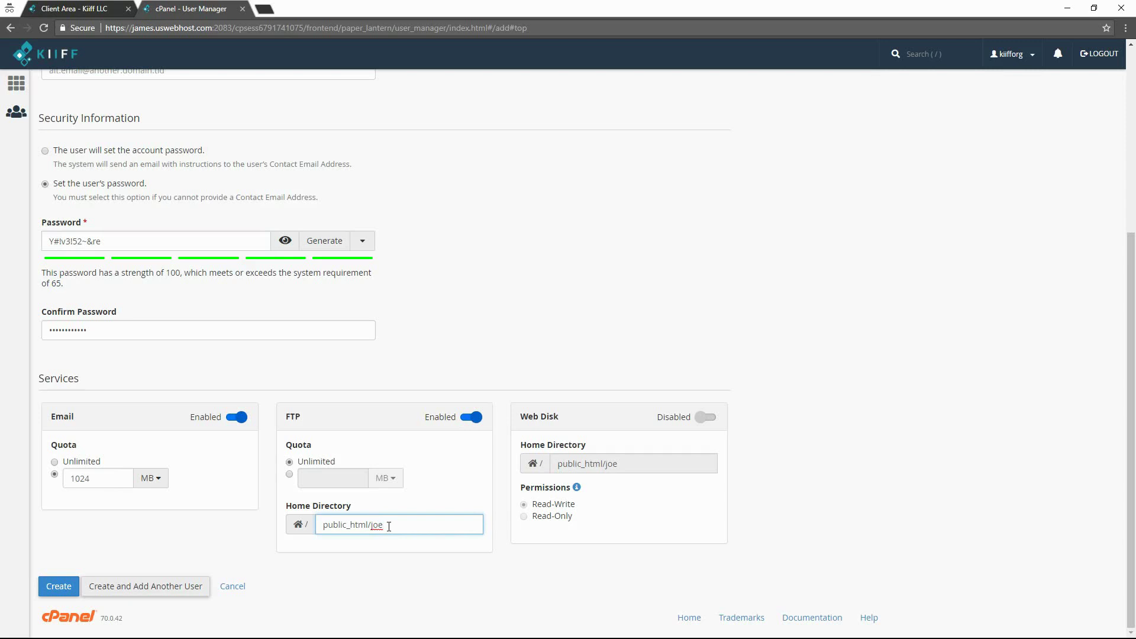
{"action": "key", "text": "BackSpace"}
{"action": "key", "text": "BackSpace"}
{"action": "key", "text": "BackSpace"}
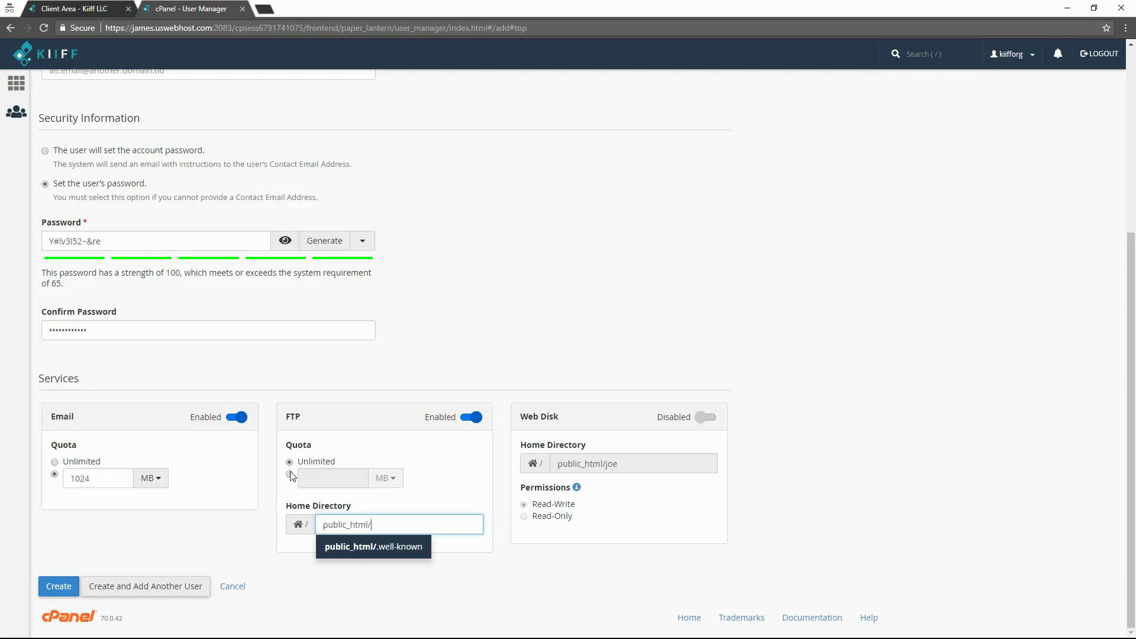
{"action": "left_click", "coordinate": [302, 454]}
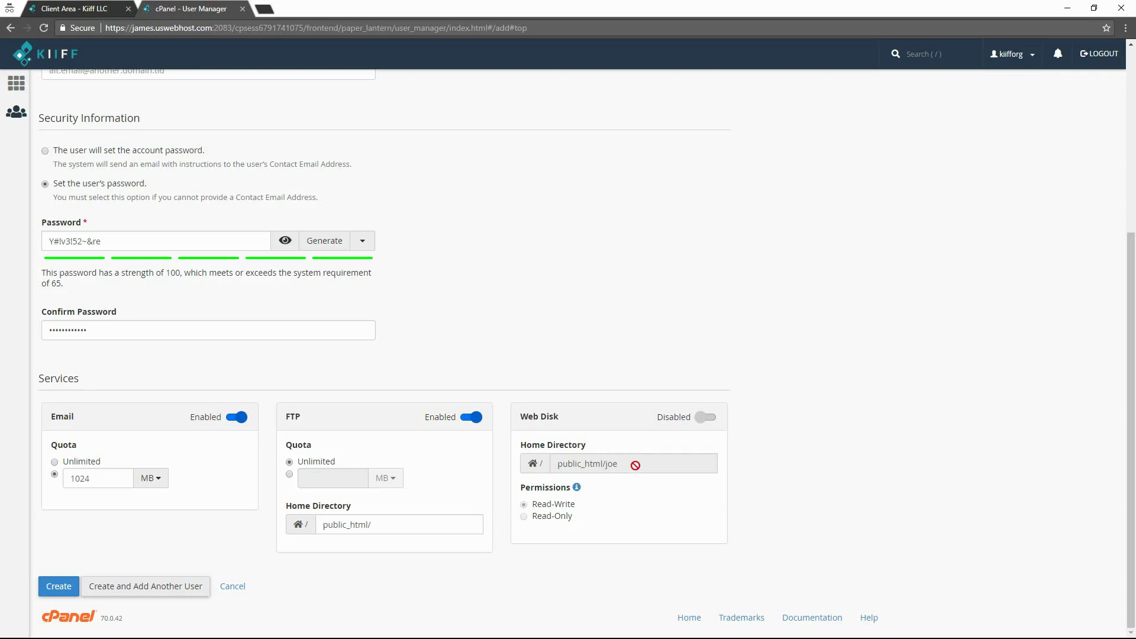
Step: Toggle Web Disk access on and back off, leaving it disabled
{"action": "left_click", "coordinate": [701, 421]}
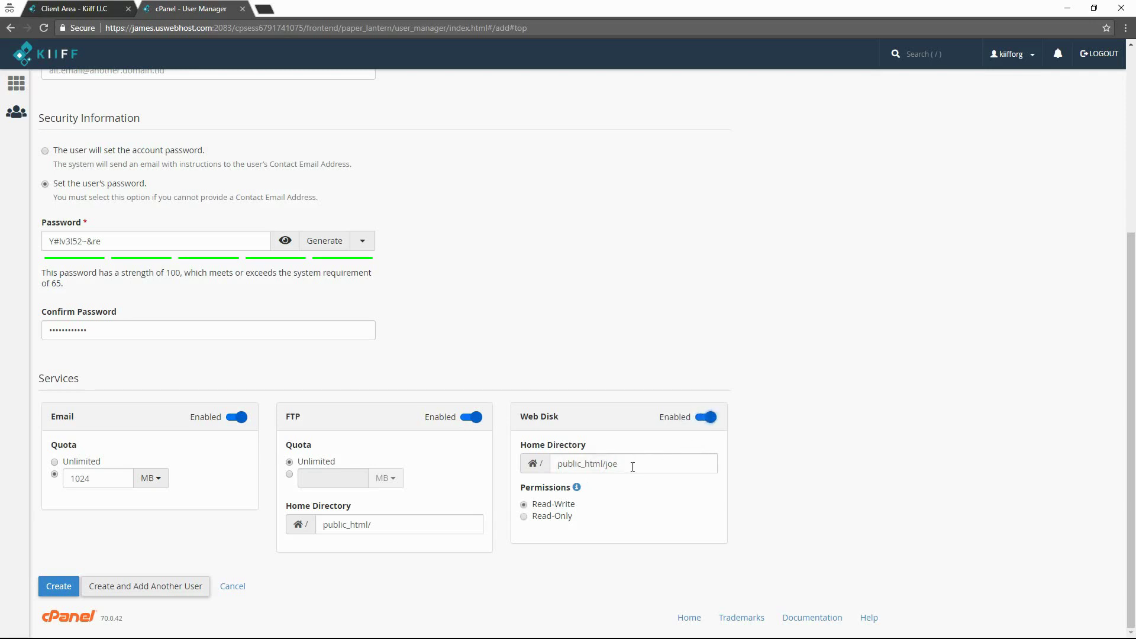
{"action": "left_click", "coordinate": [632, 467]}
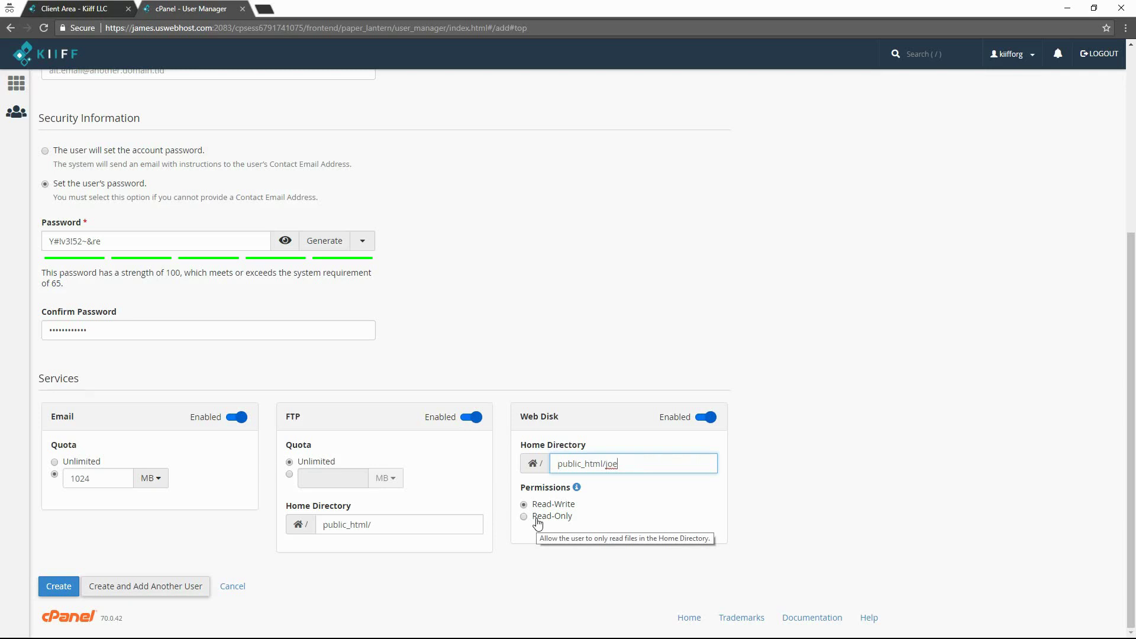
{"action": "left_click", "coordinate": [705, 417]}
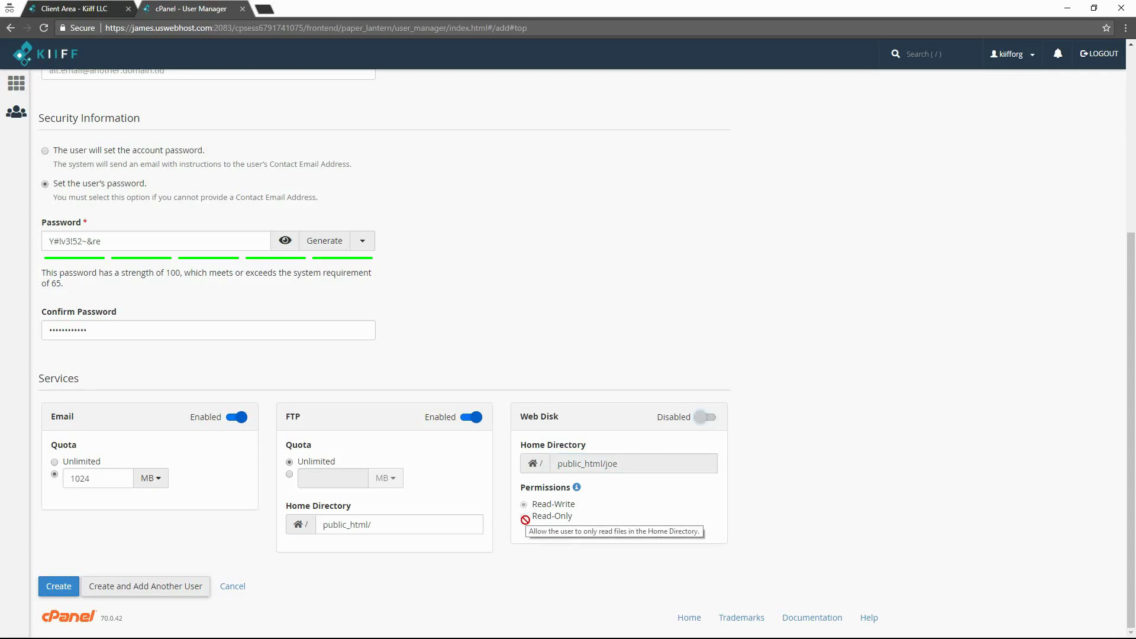
Step: Create the account with Email and FTP enabled and Web Disk off
{"action": "left_click", "coordinate": [58, 585]}
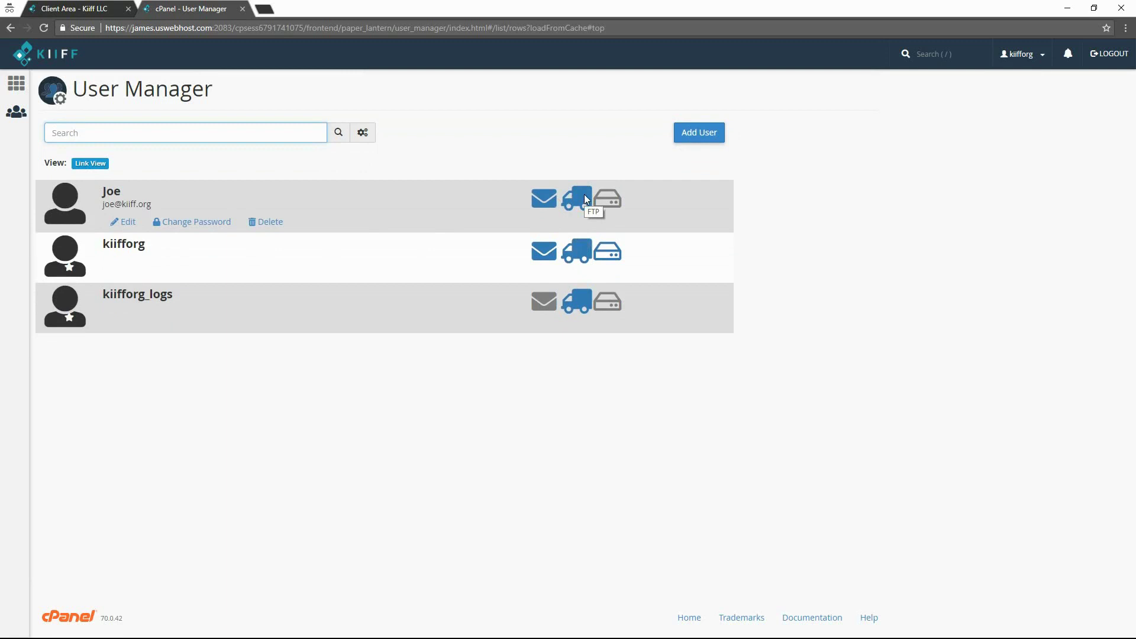
{"action": "left_click", "coordinate": [16, 83]}
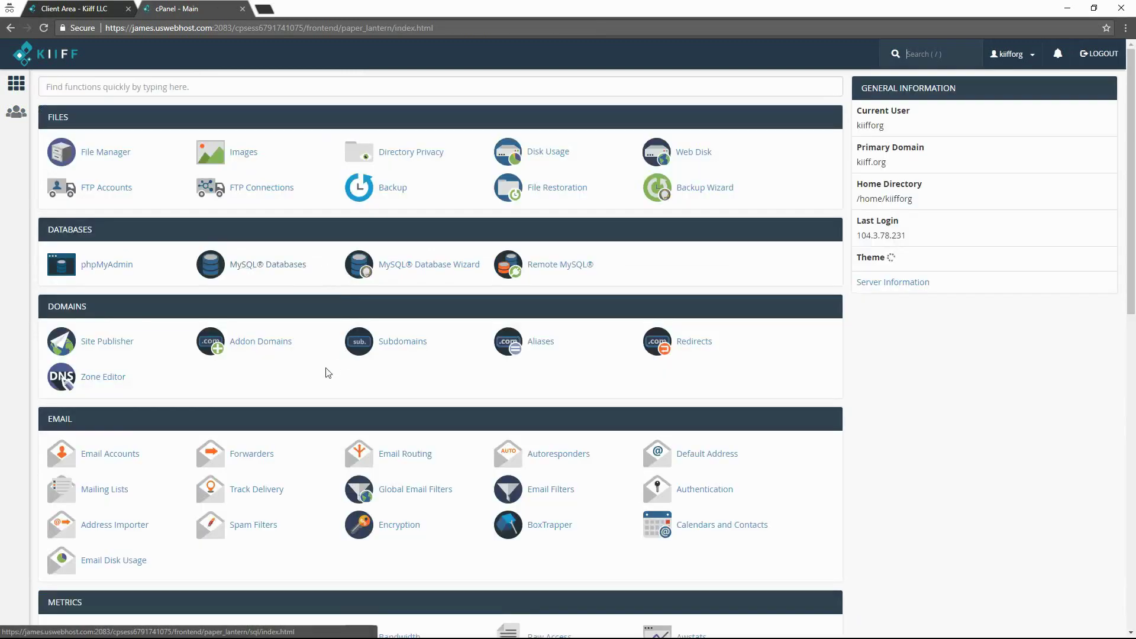
{"action": "left_click", "coordinate": [103, 454]}
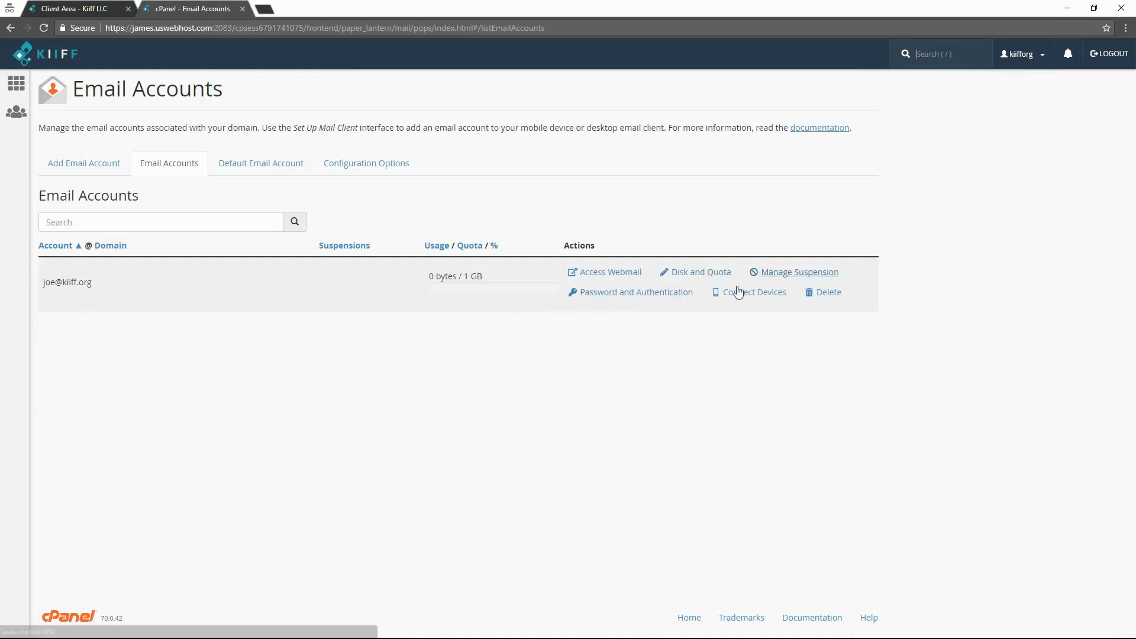
{"action": "left_click", "coordinate": [19, 93]}
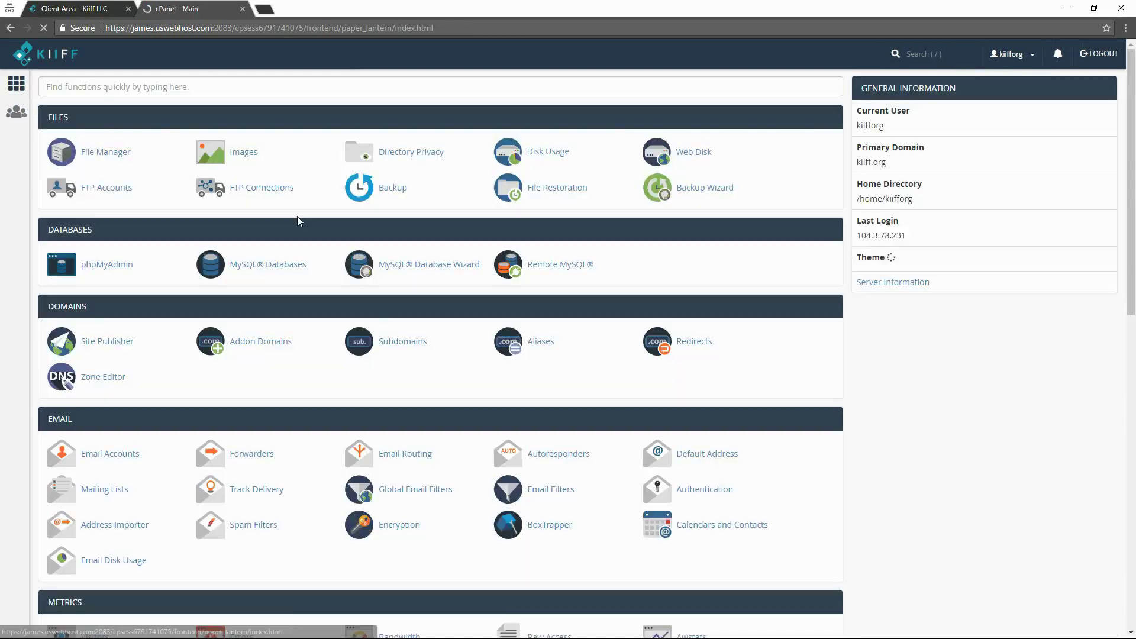